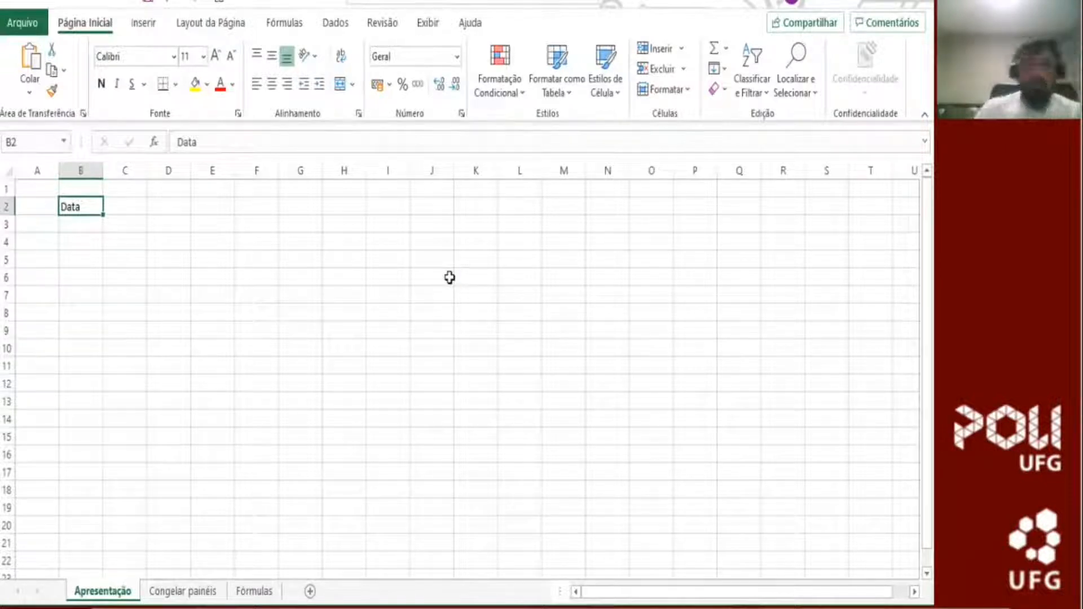
# Step: Review the Format Cells settings for B2, from number and alignment through fill and protection, without changing them
pyautogui.hotkey('ctrl', '1')
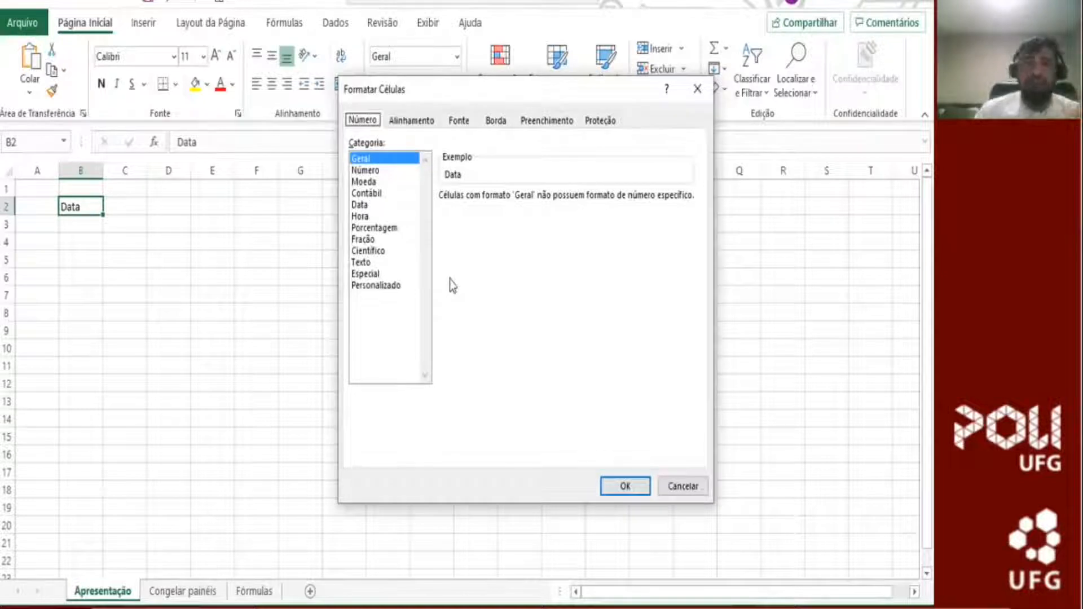
pyautogui.hotkey('ctrl', 'Tab')
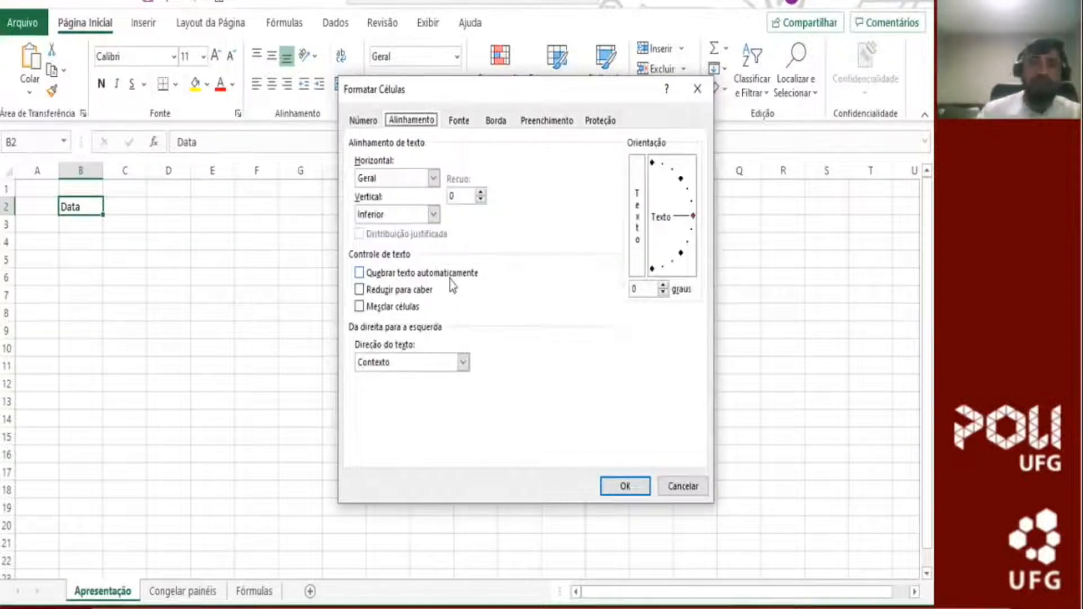
pyautogui.hotkey('ctrl', 'Tab')
pyautogui.hotkey('ctrl', 'Tab')
pyautogui.hotkey('ctrl', 'Tab')
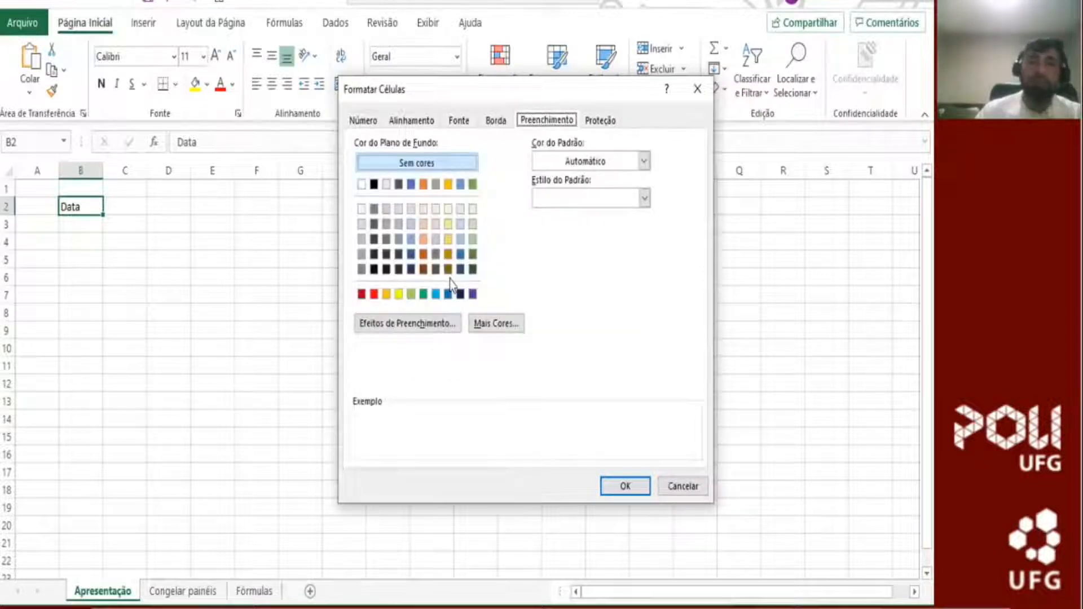
pyautogui.hotkey('ctrl', 'Tab')
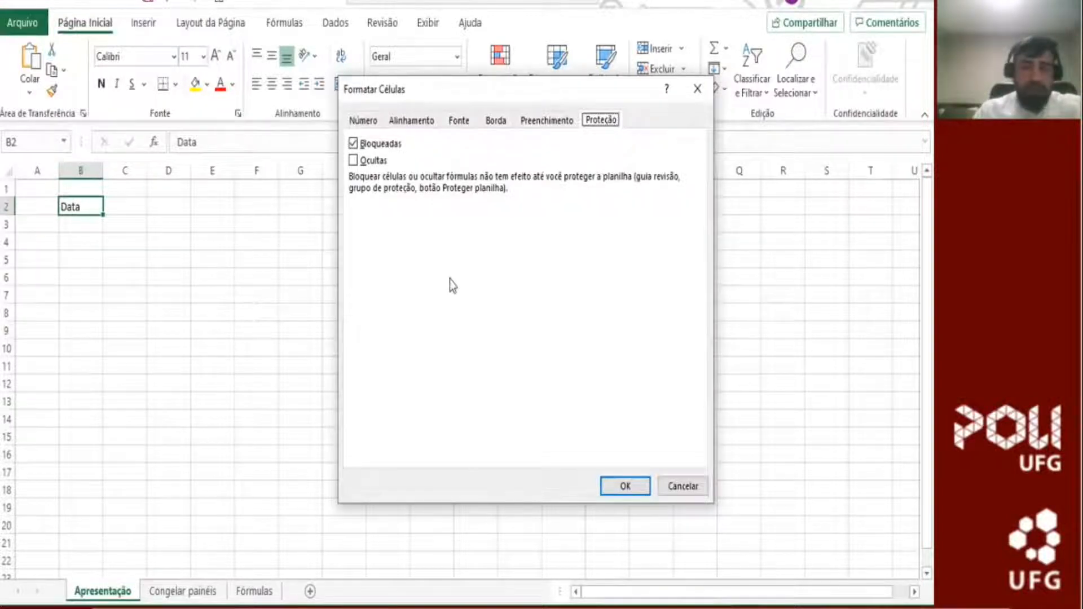
pyautogui.press('Escape')
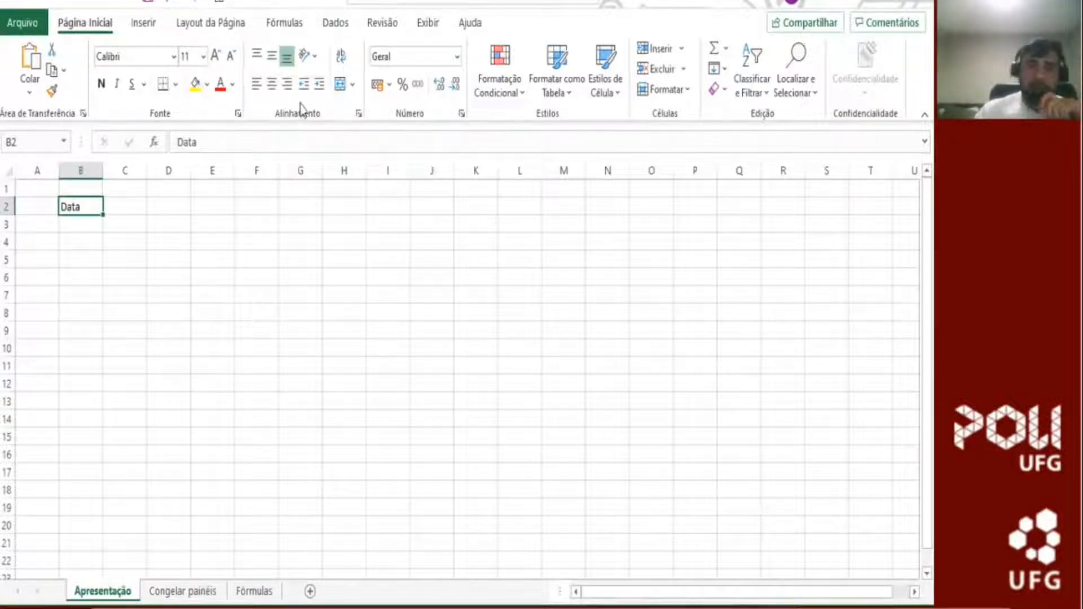
# Step: Center the "Data" header in B2 horizontally and give the cell a bottom border
pyautogui.click(273, 88)
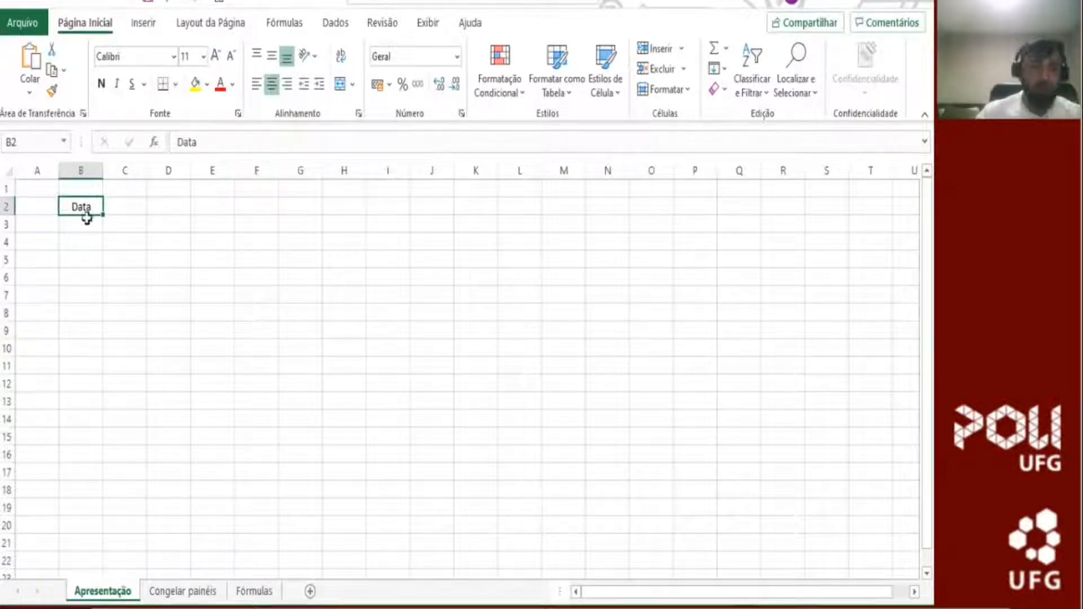
pyautogui.click(85, 223)
pyautogui.click(90, 206)
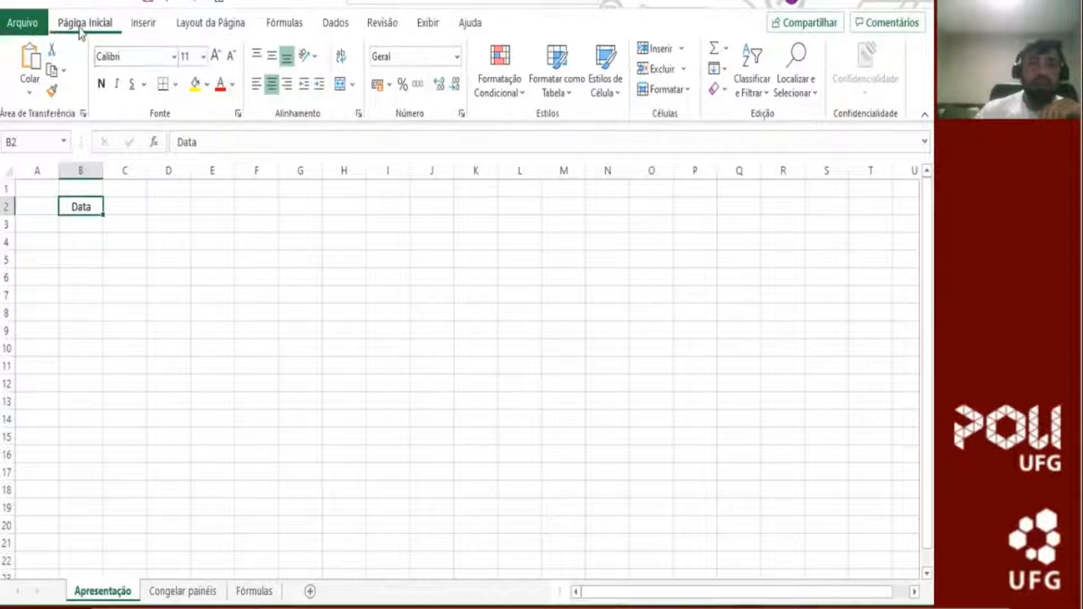
pyautogui.click(177, 86)
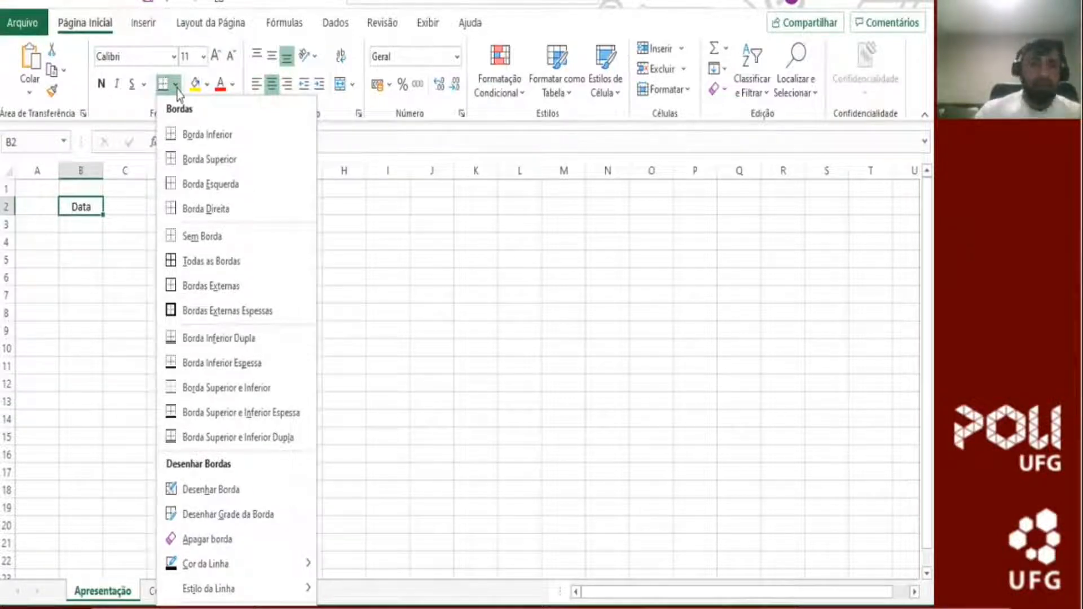
pyautogui.click(203, 140)
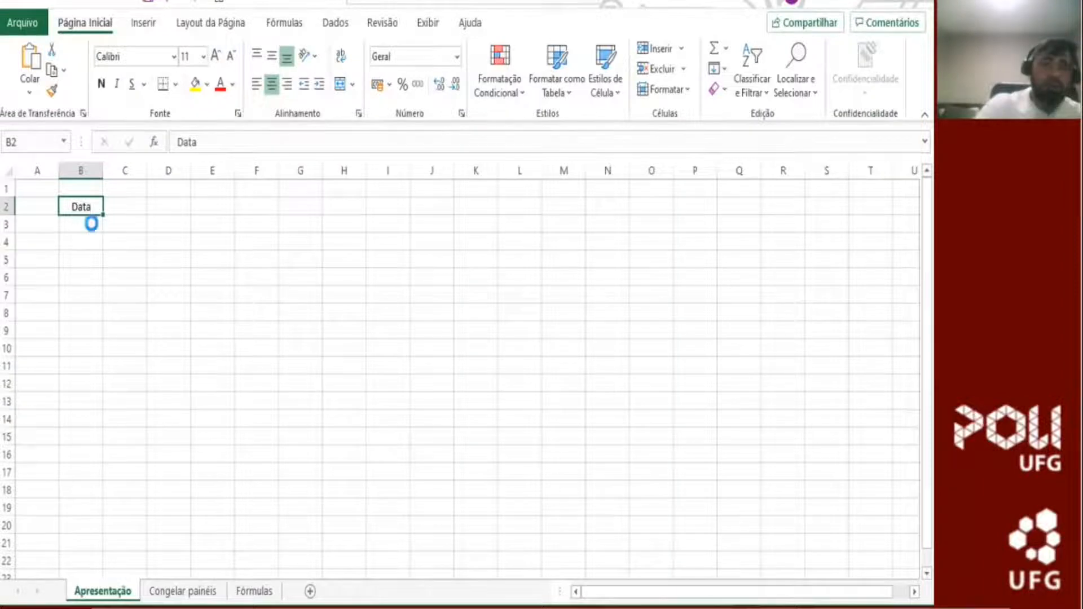
# Step: Examine the header's border in an enlarged print preview and return to the sheet
pyautogui.hotkey('ctrl', 'p')
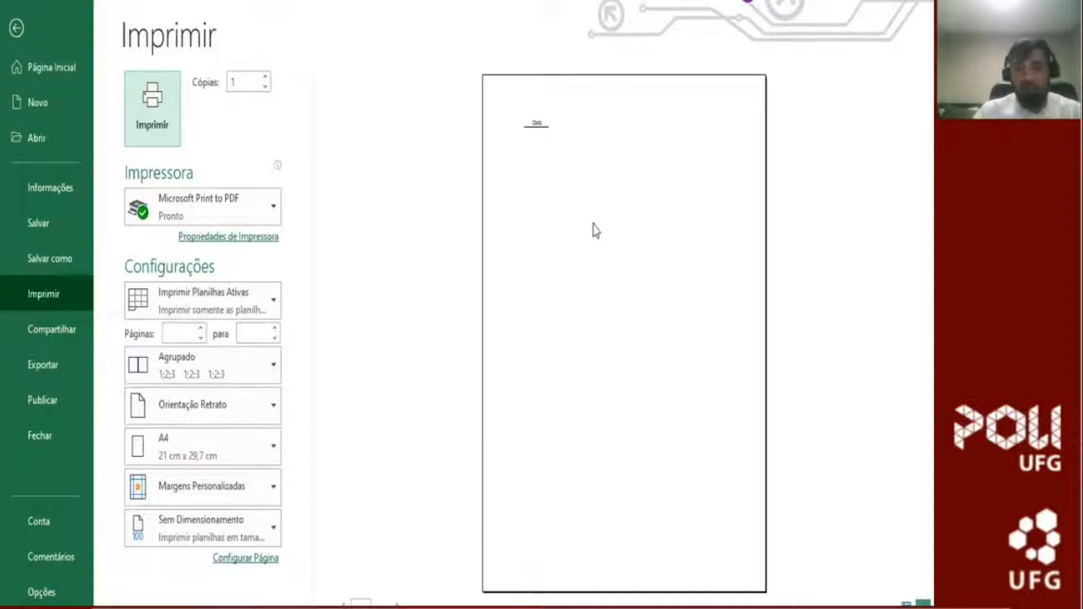
pyautogui.click(606, 249)
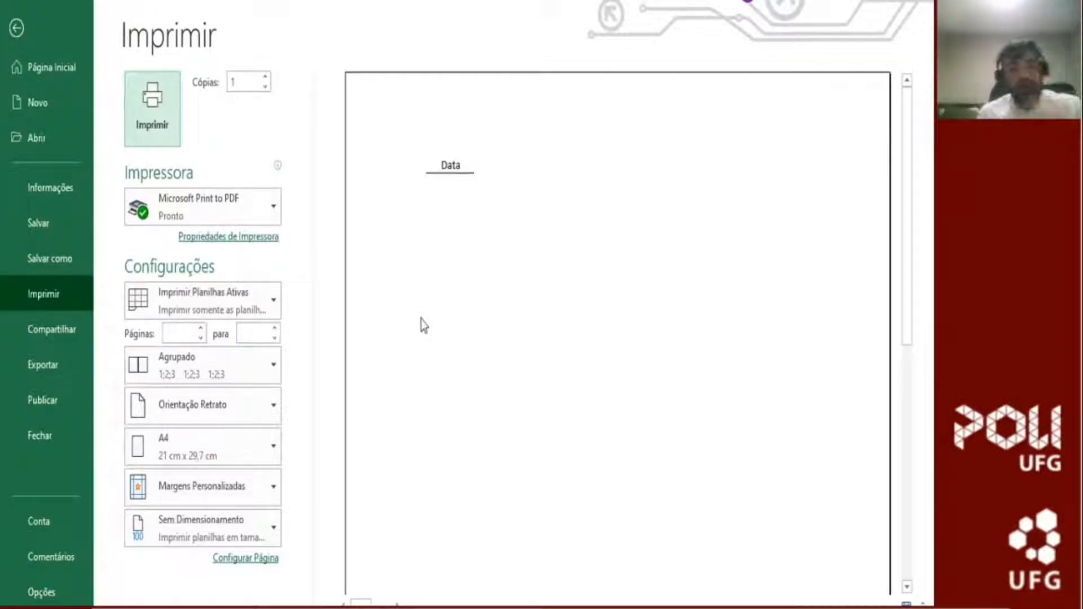
pyautogui.press('Escape')
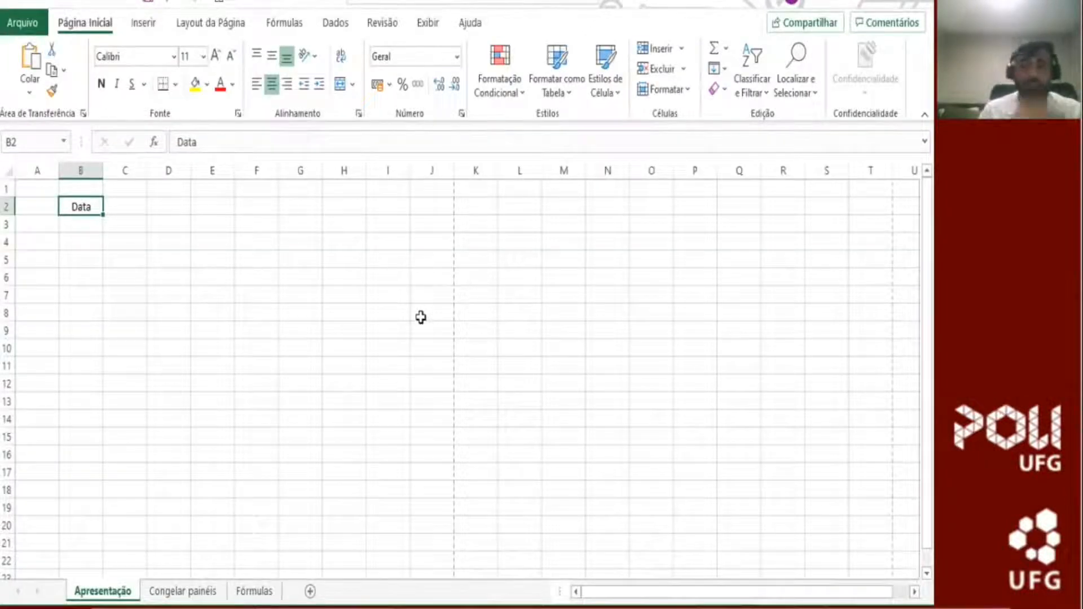
# Step: Enter the unformatted date 20200716 in cell B3 below the header
pyautogui.press('Down')
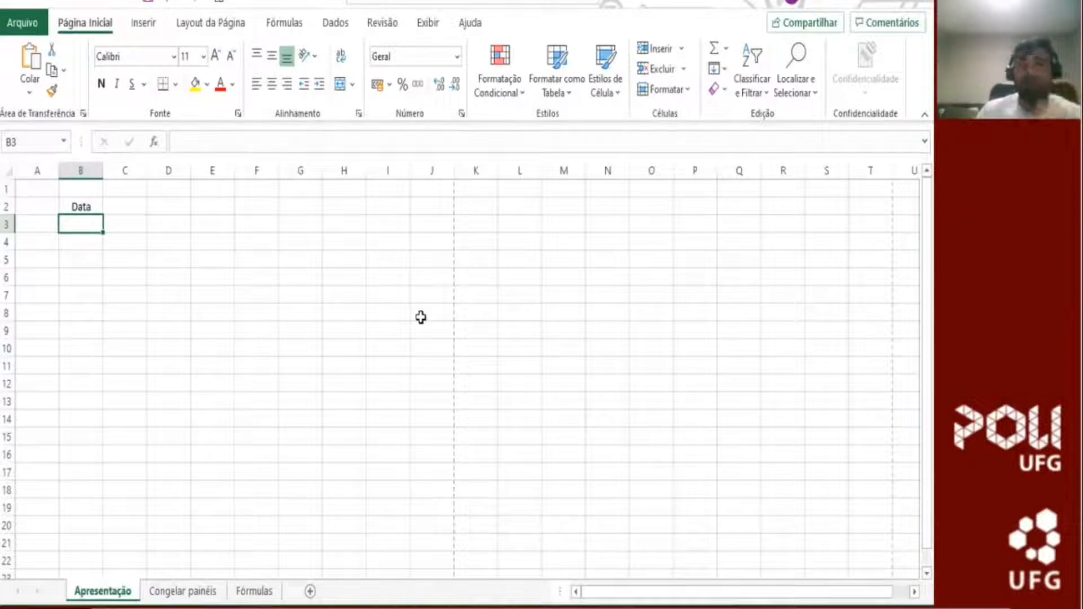
pyautogui.write('2020')
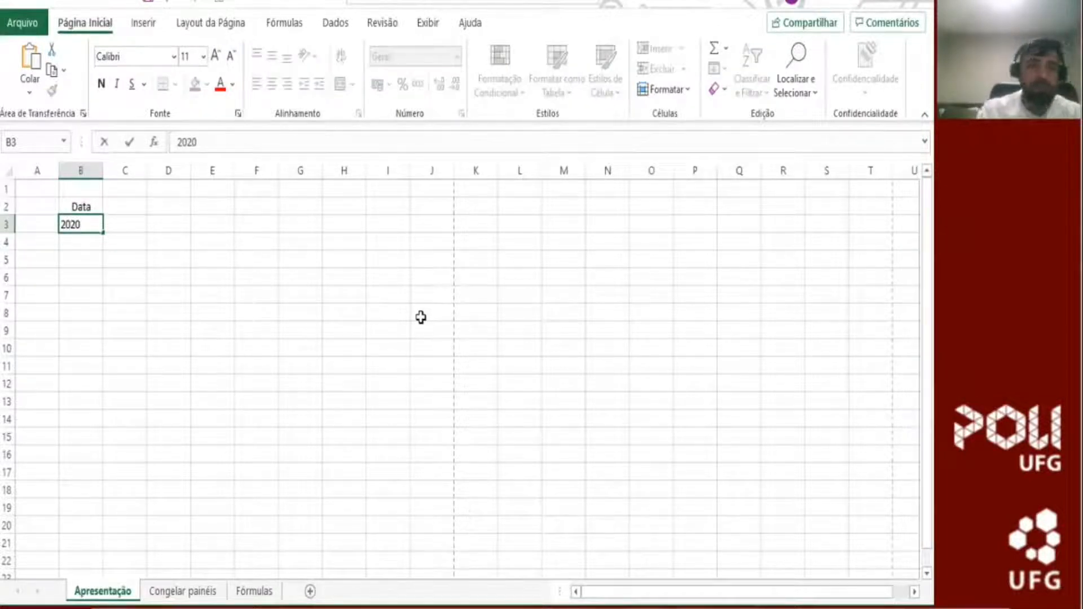
pyautogui.write('07')
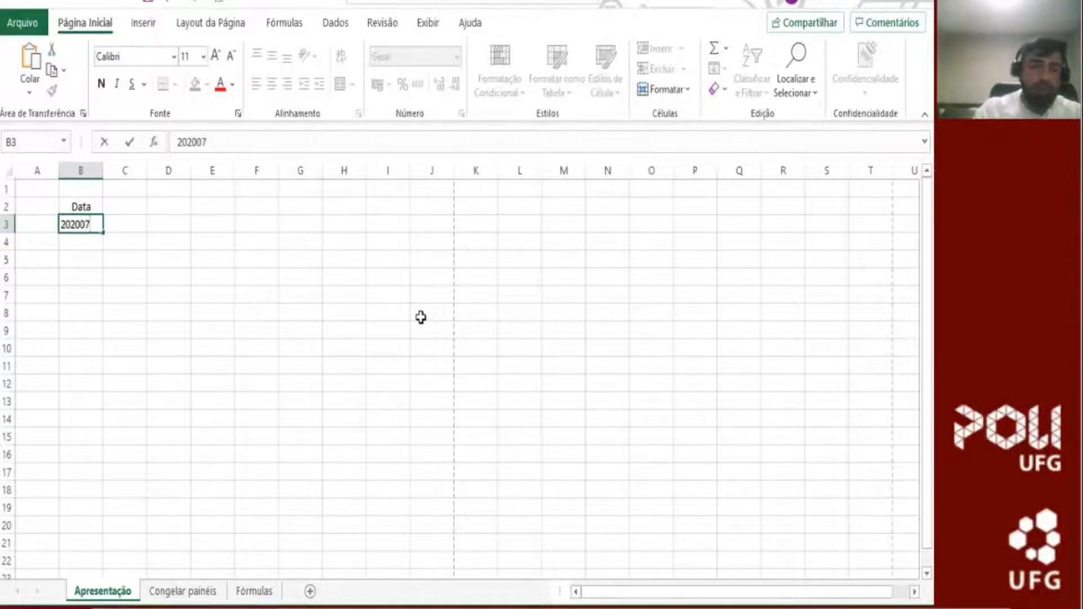
pyautogui.write('16')
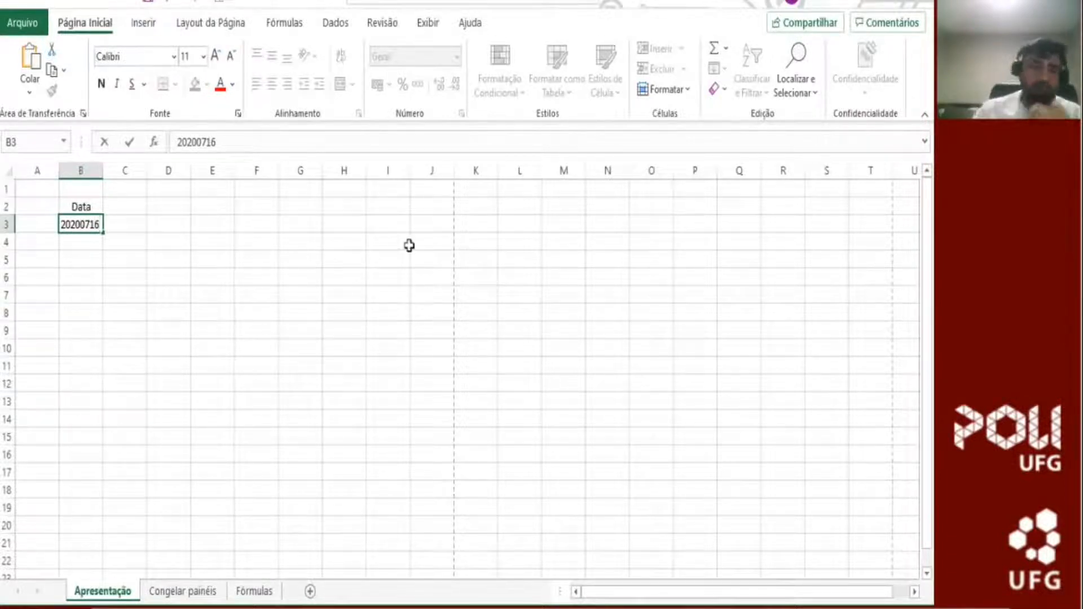
pyautogui.click(337, 25)
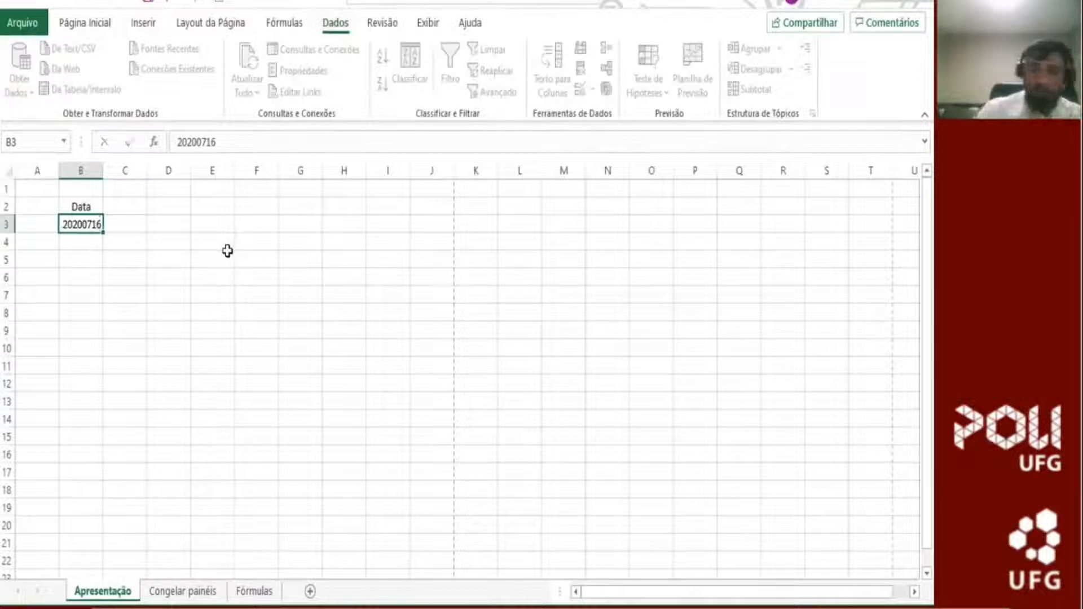
pyautogui.press('Return')
# Step: Convert the value in B3 to a real date with Text to Columns, as delimited data in AMD date order
pyautogui.click(85, 223)
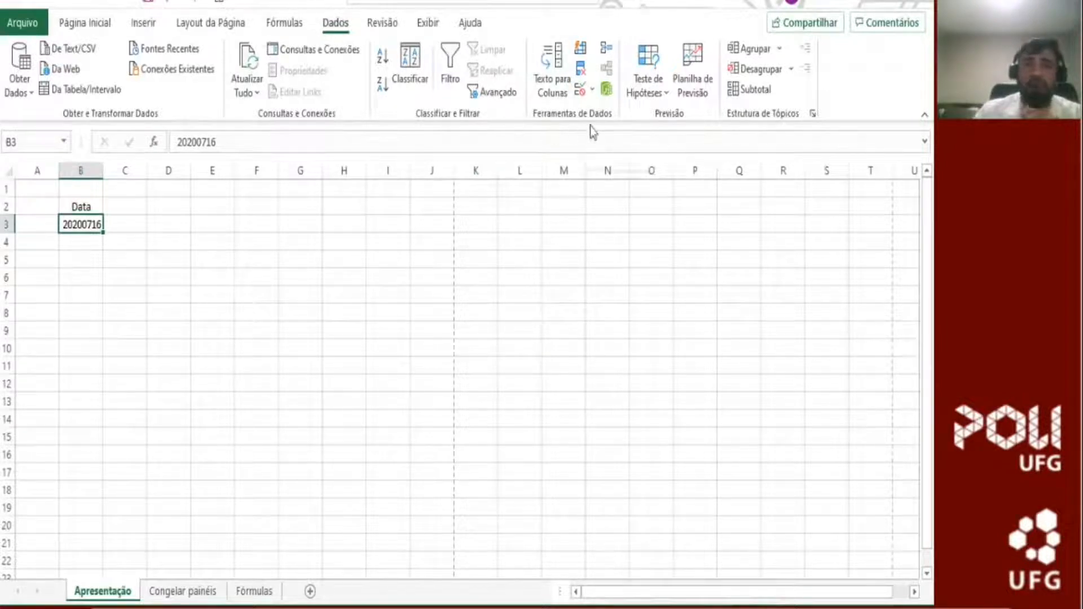
pyautogui.click(552, 81)
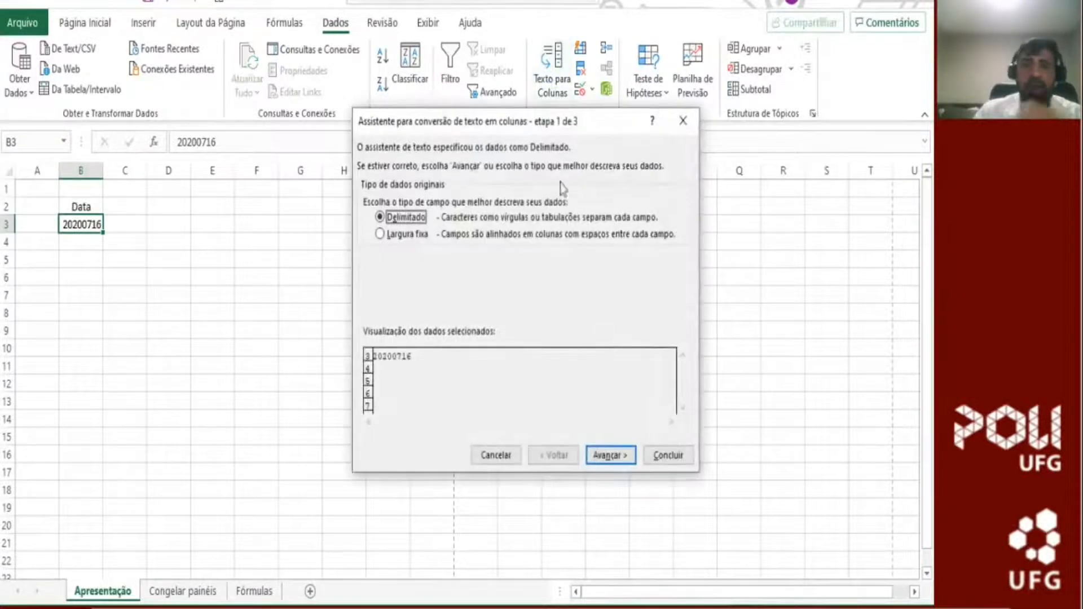
pyautogui.moveTo(612, 135); pyautogui.dragTo(614, 190)
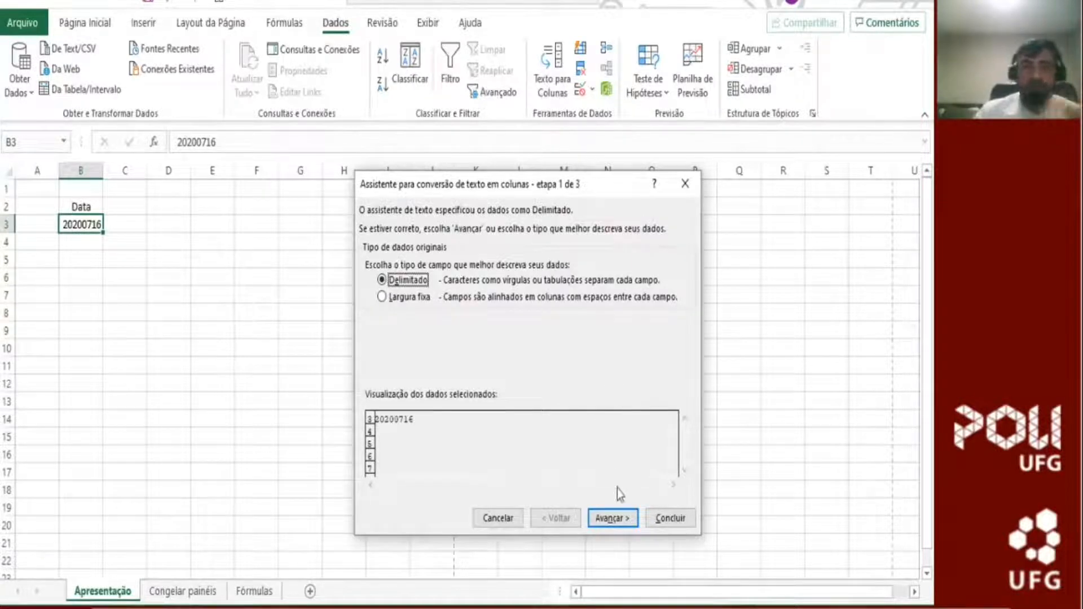
pyautogui.click(612, 519)
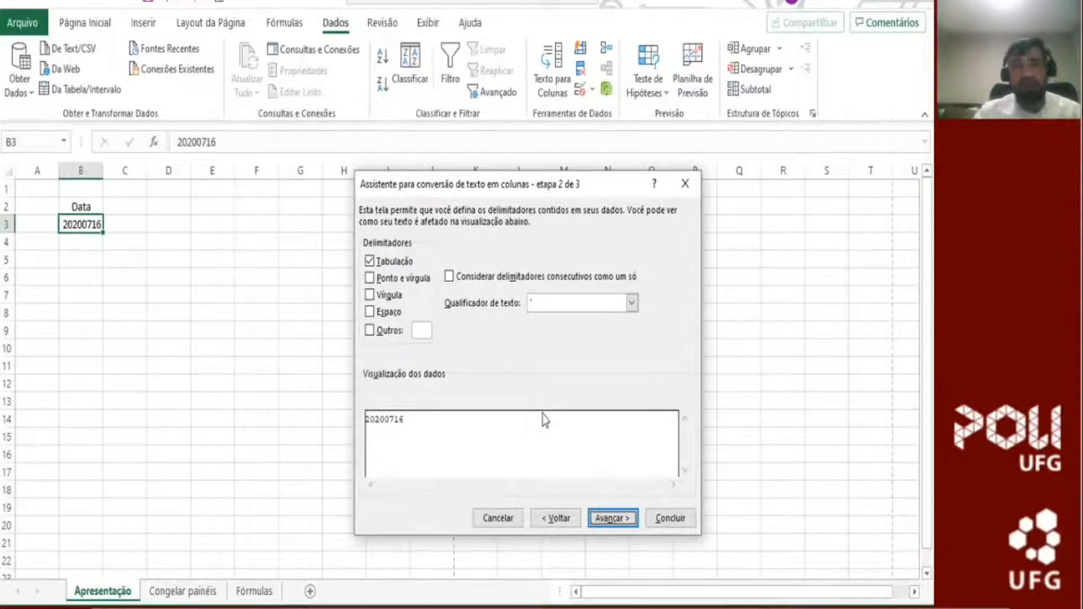
pyautogui.click(620, 519)
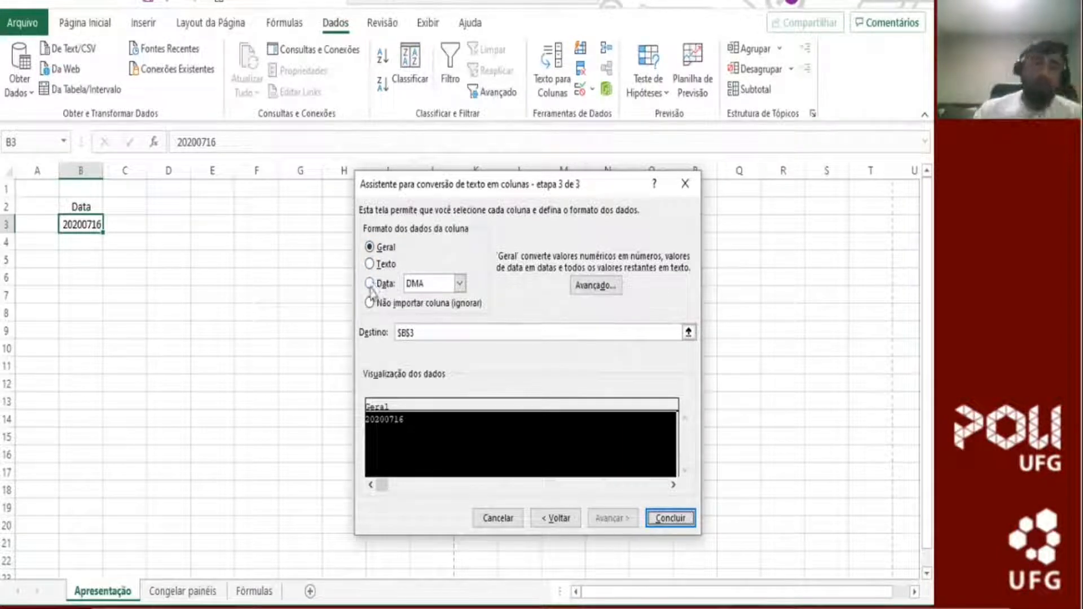
pyautogui.click(370, 283)
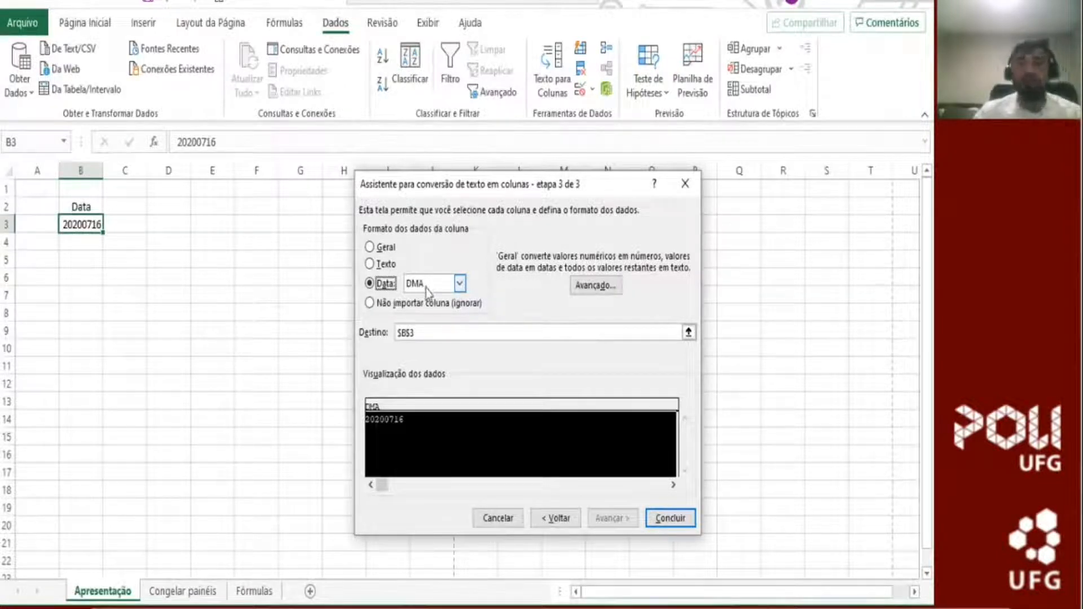
pyautogui.click(460, 285)
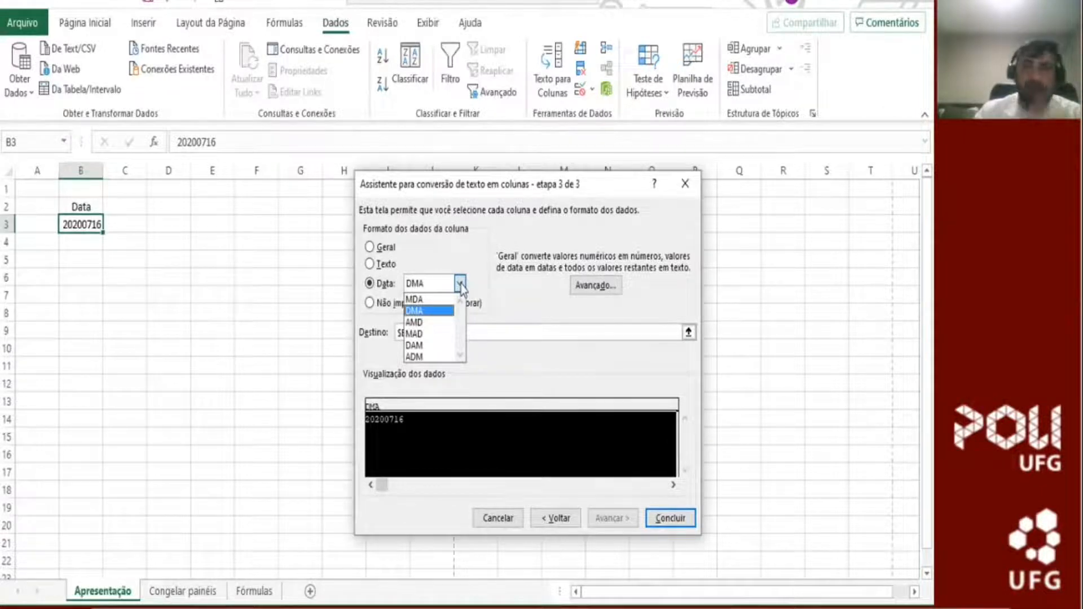
pyautogui.click(431, 322)
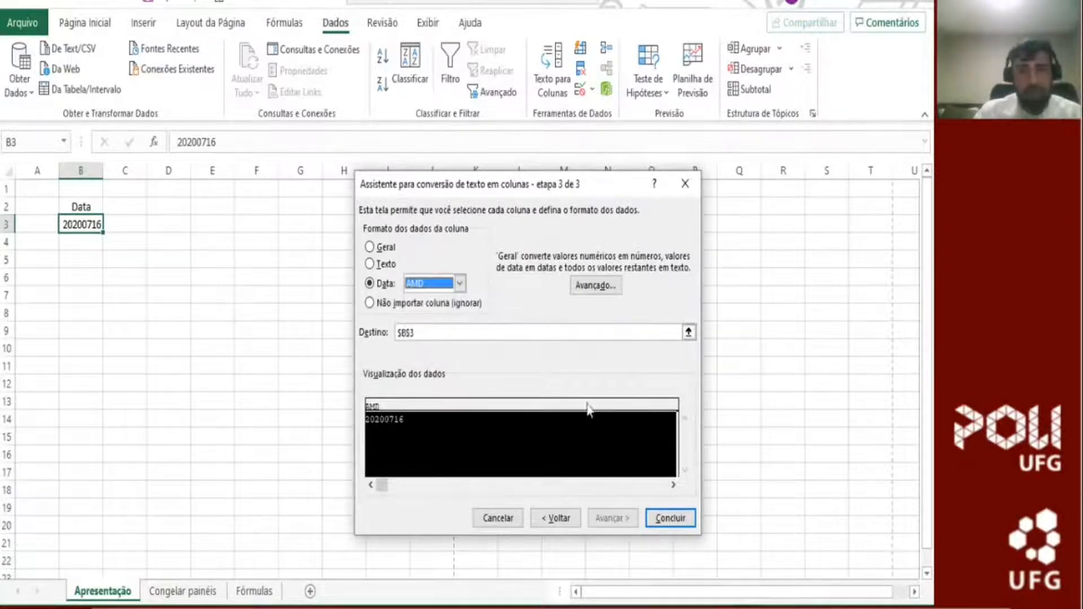
pyautogui.click(684, 521)
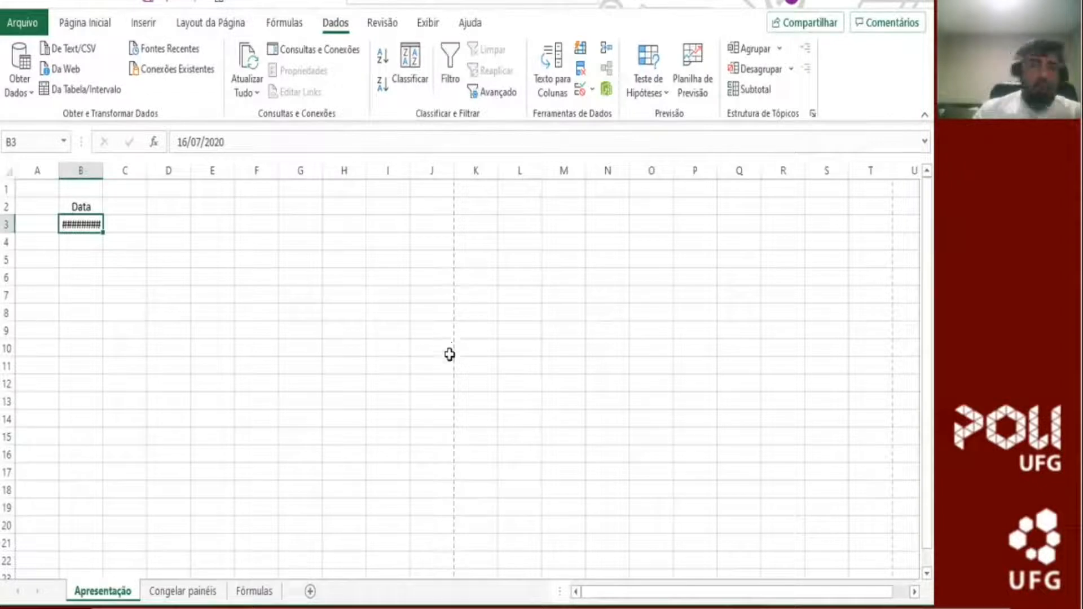
# Step: Apply the short date number format (Data Abreviada) to the date in B3
pyautogui.click(86, 24)
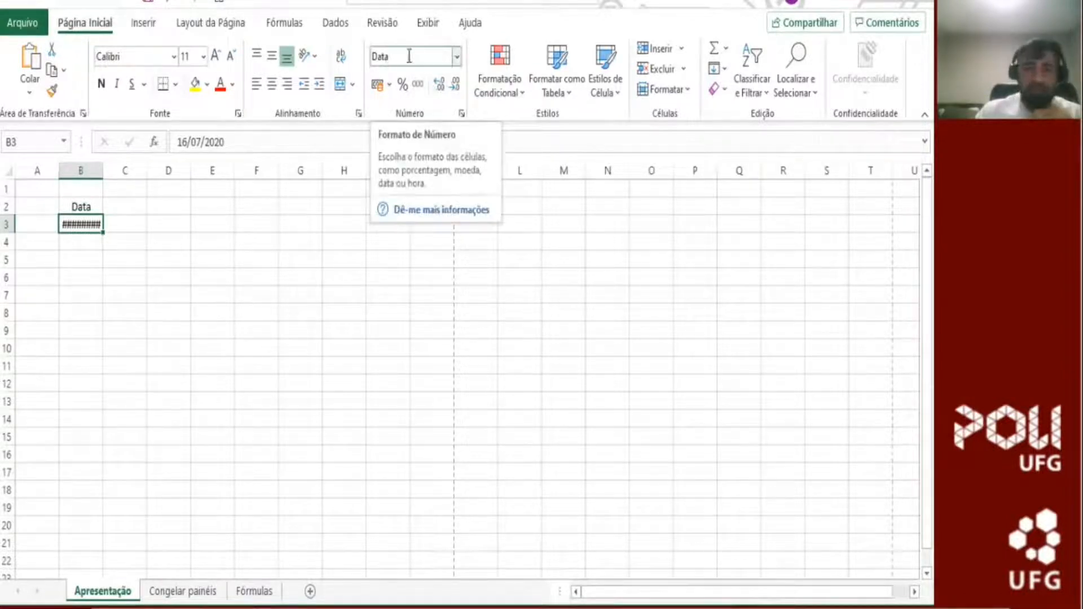
pyautogui.click(457, 56)
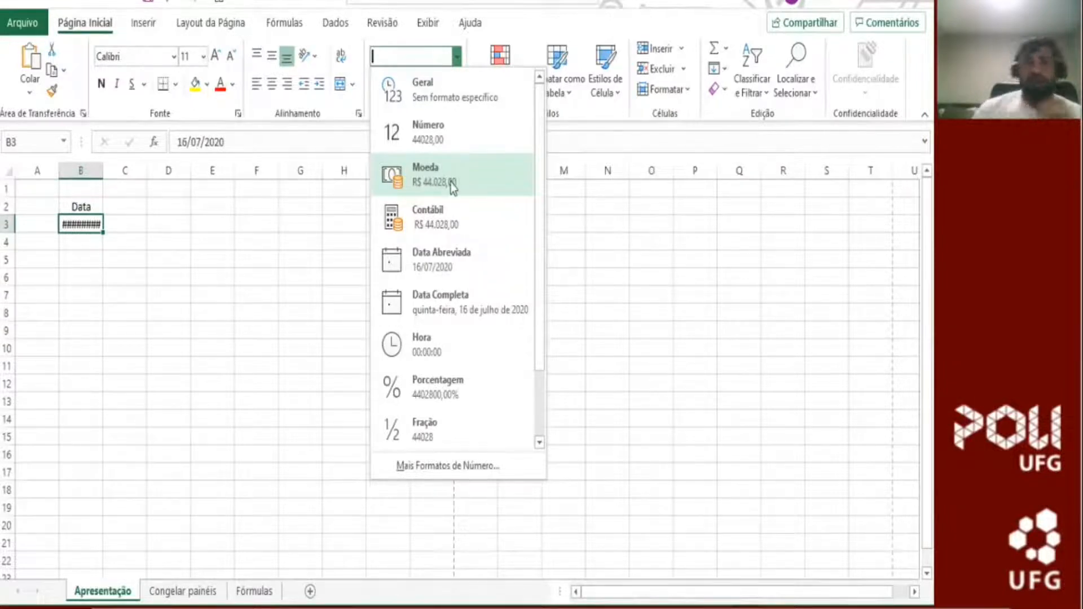
pyautogui.click(477, 270)
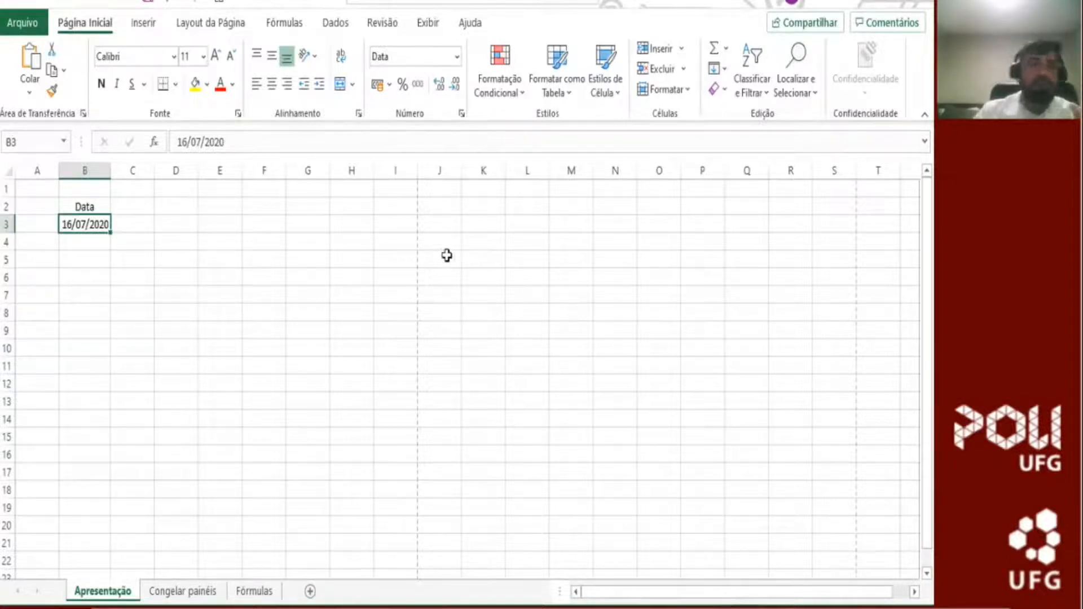
pyautogui.click(105, 242)
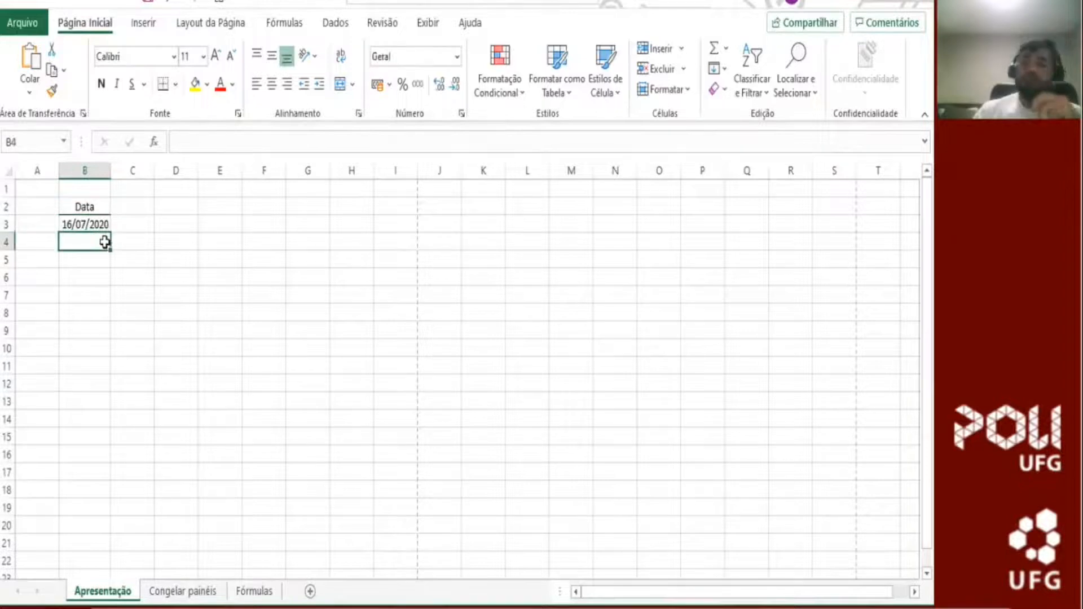
# Step: Try to fill the daily date series from B3 down to B20, and undo the fill
pyautogui.click(94, 224)
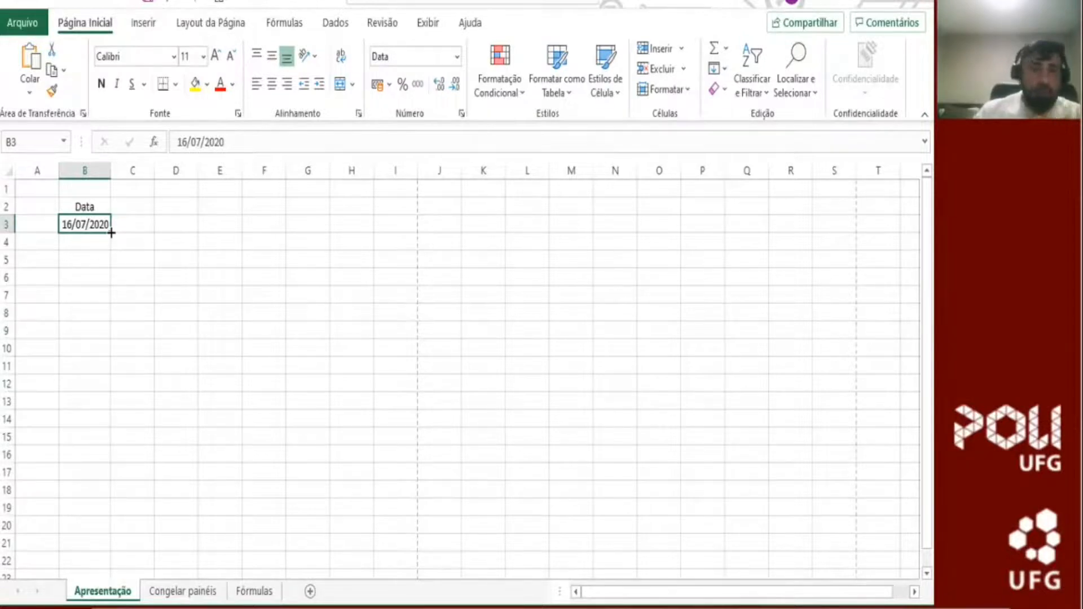
pyautogui.moveTo(111, 233); pyautogui.dragTo(114, 534)
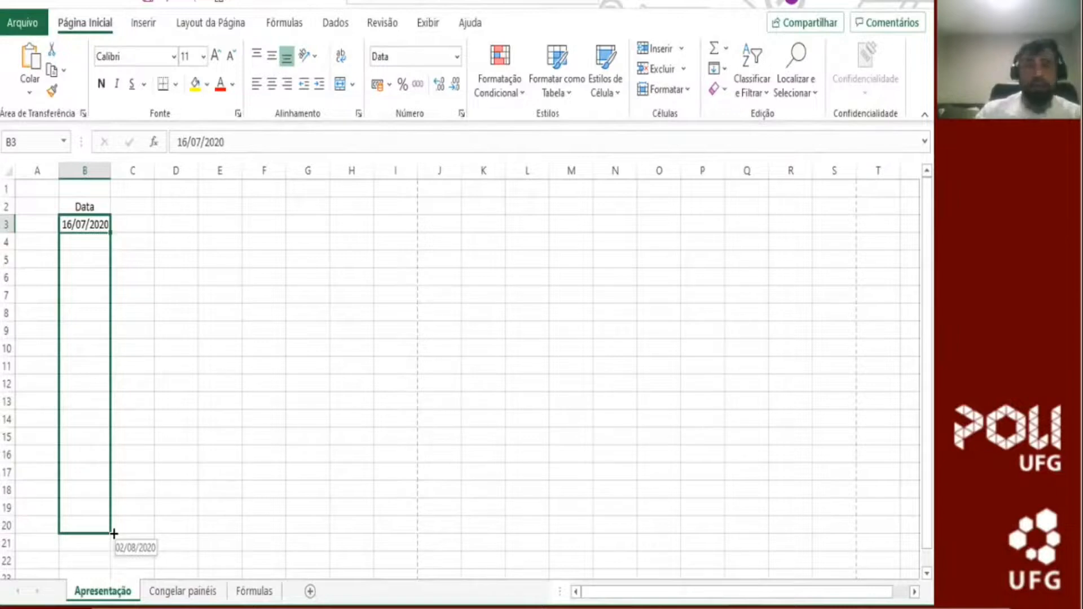
pyautogui.moveTo(114, 534); pyautogui.dragTo(114, 532)
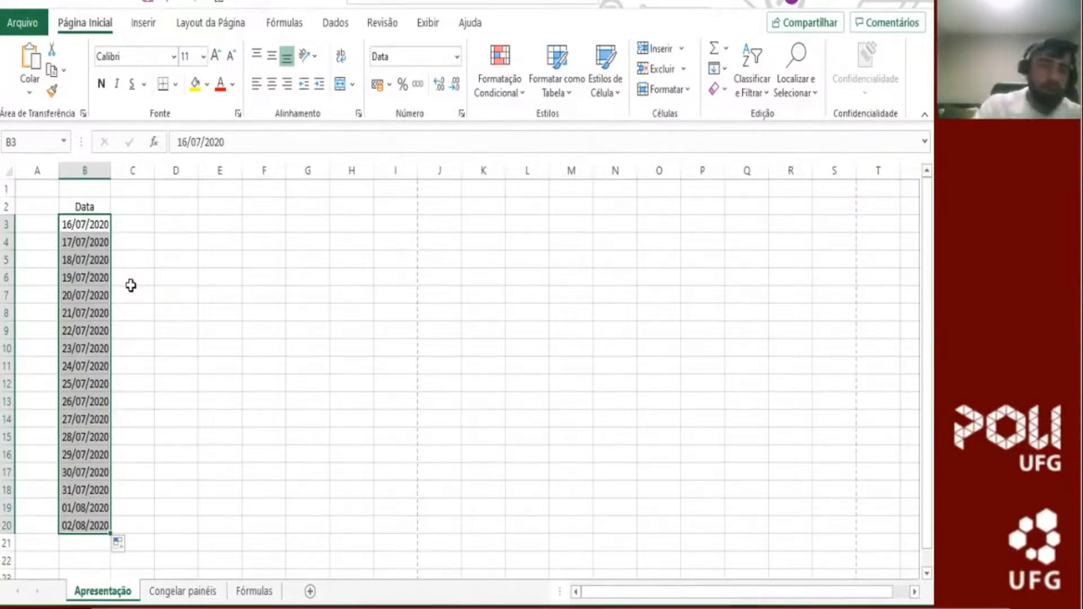
pyautogui.press('Escape')
pyautogui.hotkey('ctrl', 'z')
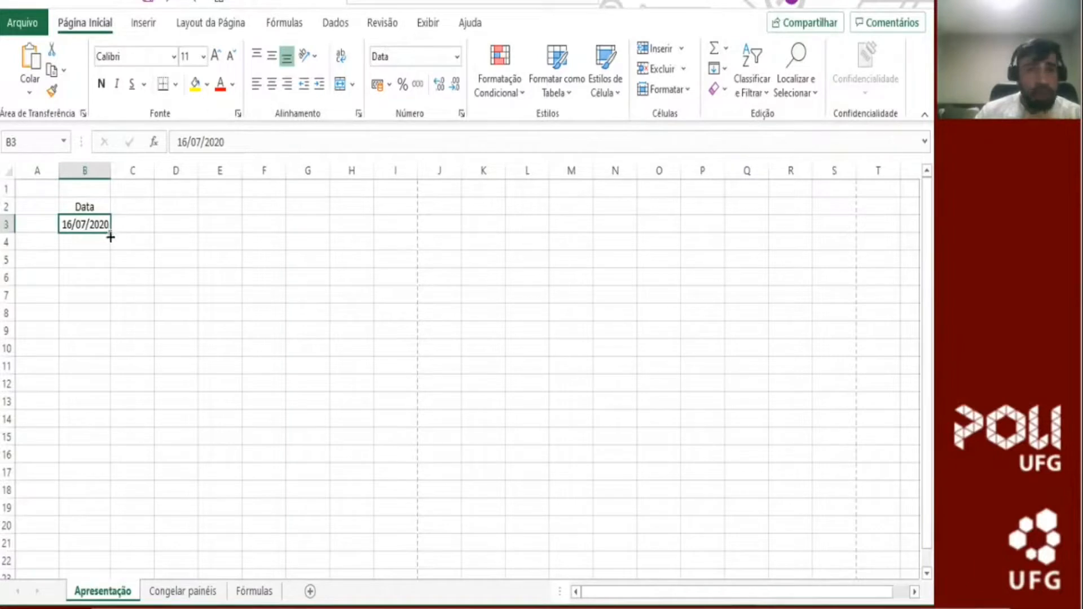
# Step: Fill the daily date series from B3 down to B17, ending at 30/07/2020
pyautogui.moveTo(111, 235); pyautogui.dragTo(110, 484)
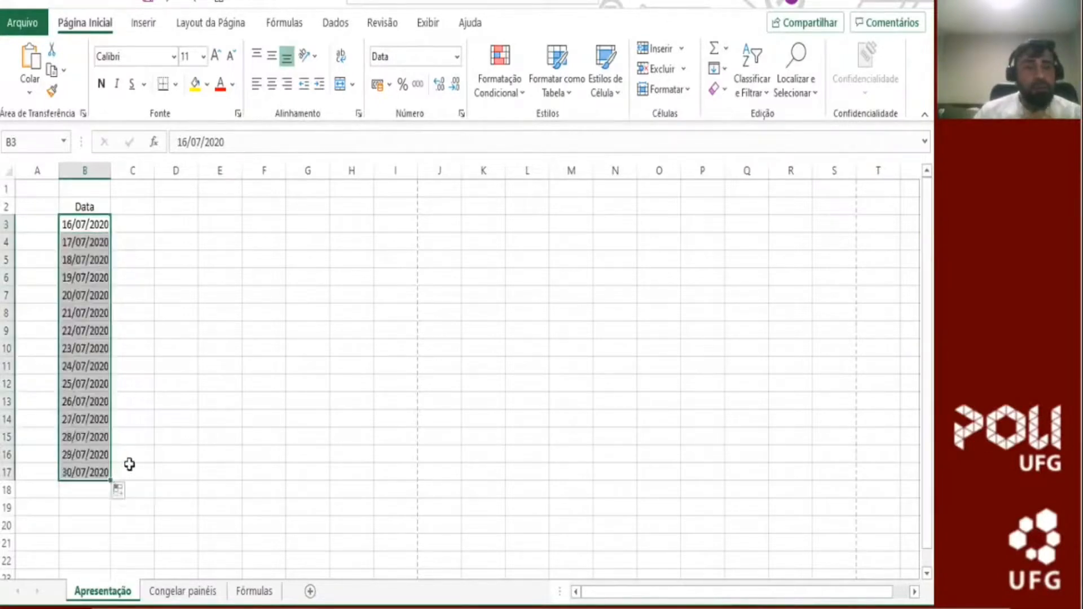
# Step: Undo the daily fill and fill the dates from B3 down to B19 with weekdays only (Preencher dias da semana), ending at 07/08/2020
pyautogui.hotkey('ctrl', 'z')
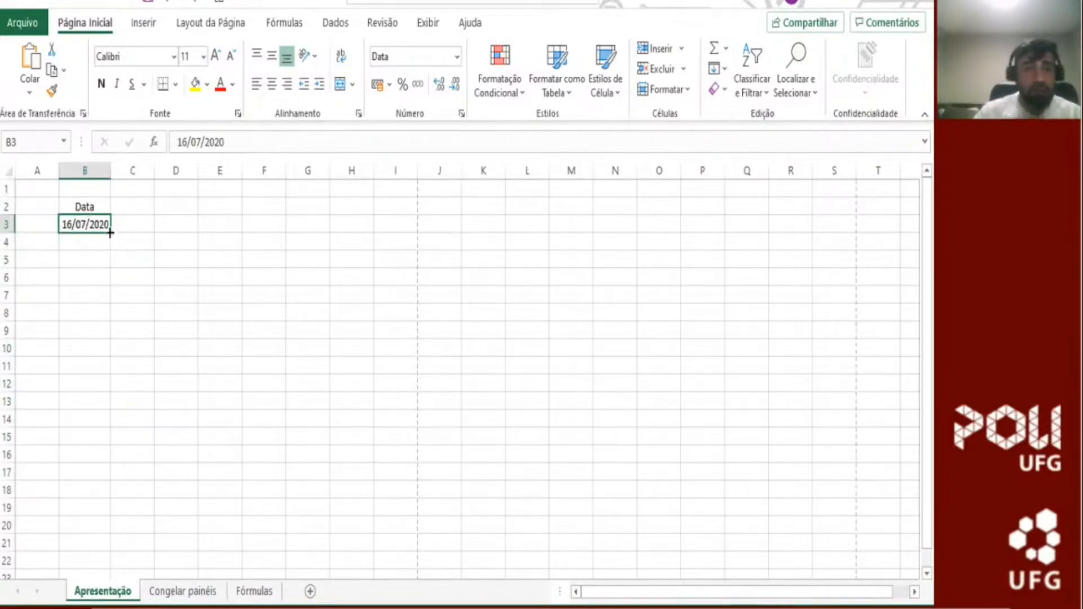
pyautogui.moveTo(110, 233); pyautogui.dragTo(111, 515)
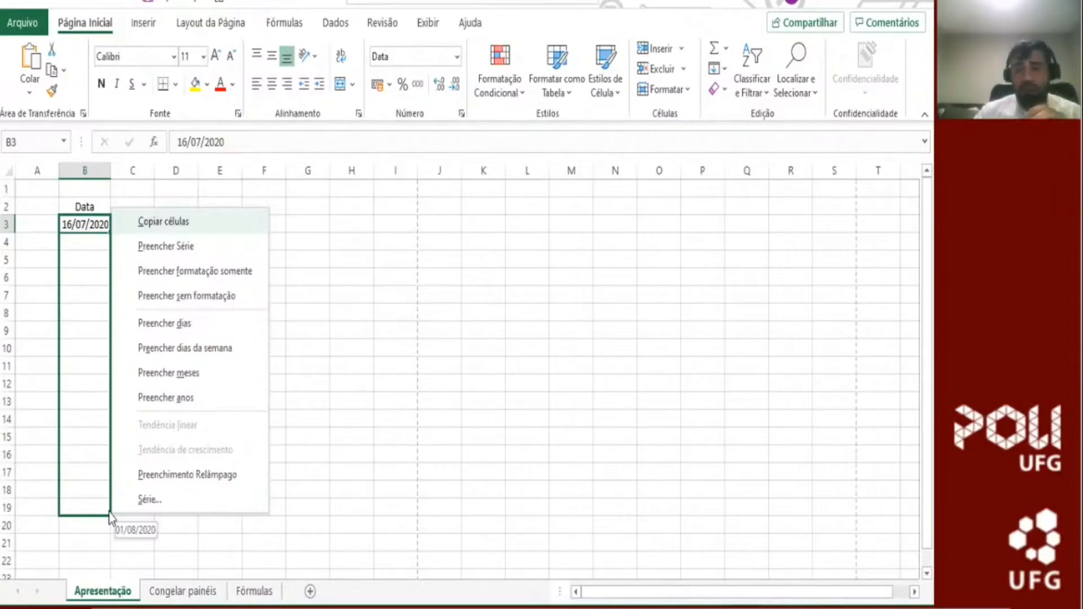
pyautogui.press('Down')
pyautogui.press('Down')
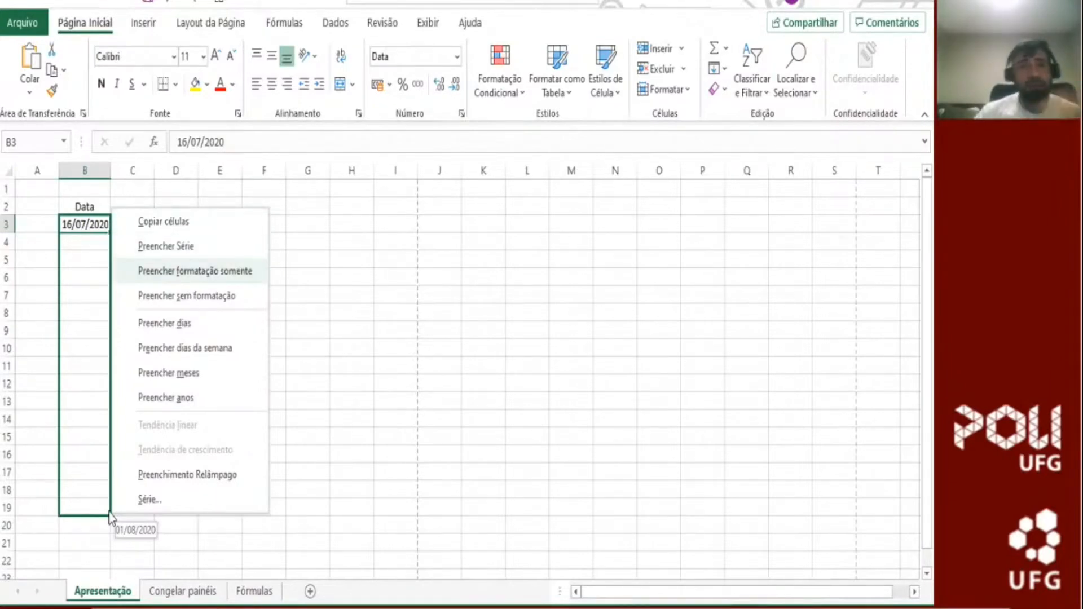
pyautogui.press('Down')
pyautogui.press('Down')
pyautogui.press('Down')
pyautogui.press('Down')
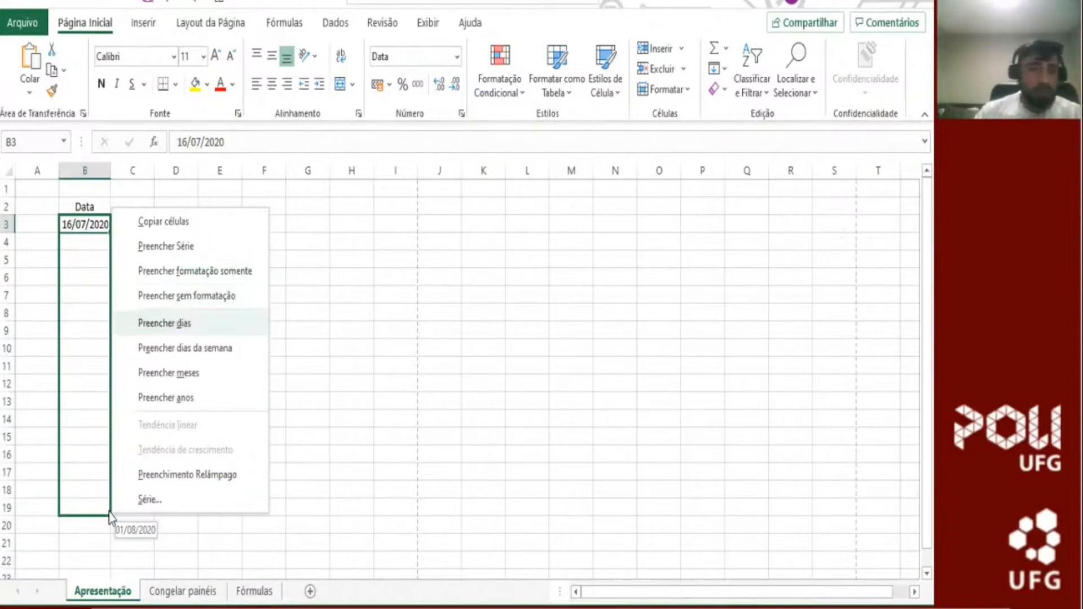
pyautogui.press('Up')
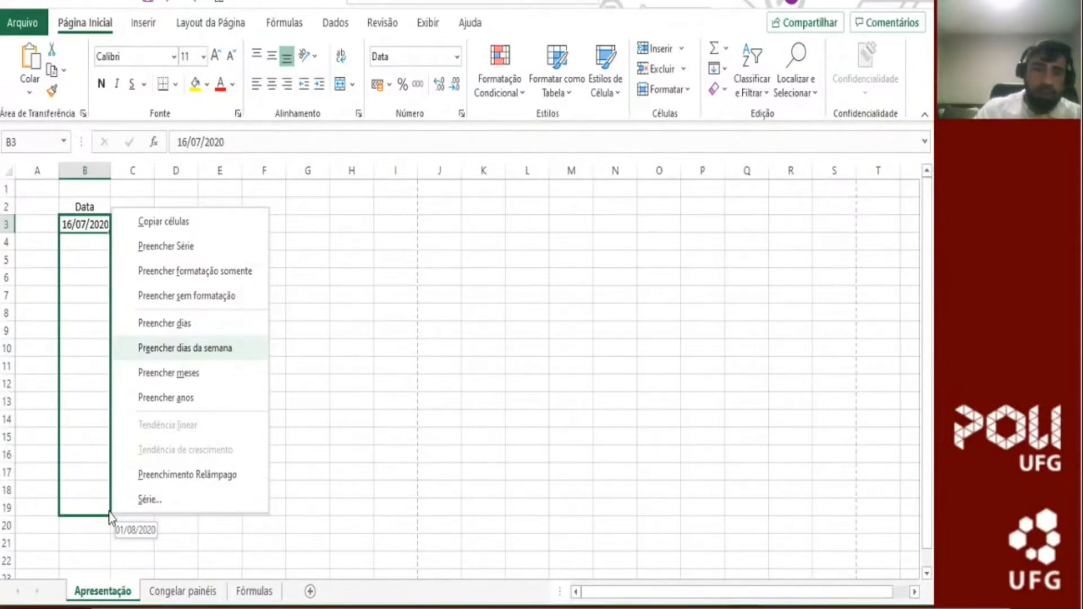
pyautogui.press('Return')
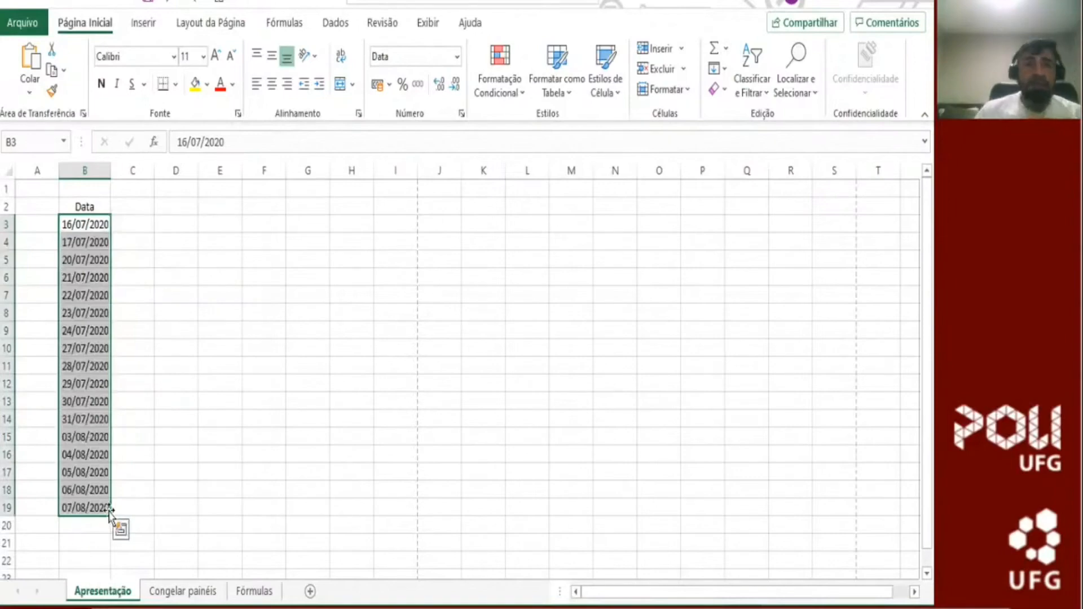